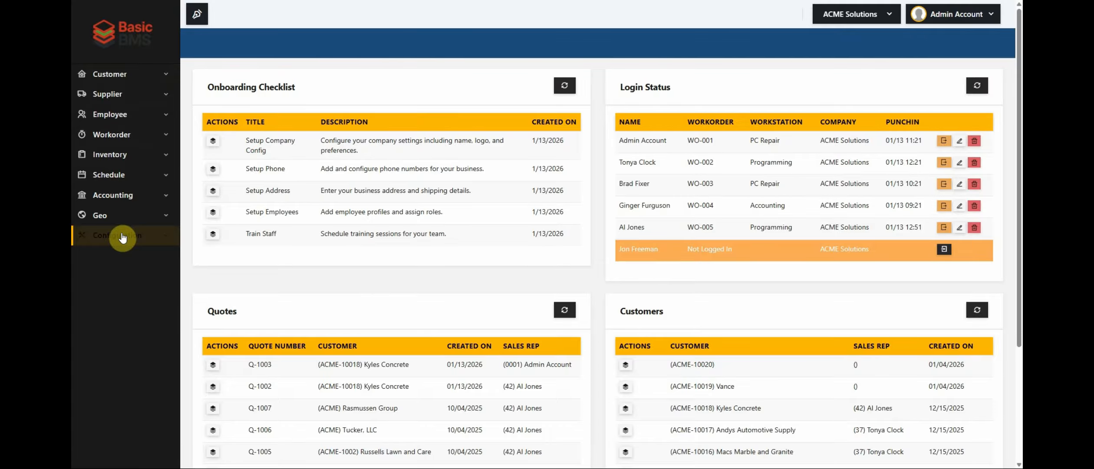
- Open the customer quote list and show the styles available for a new quote
{"action": "left_click", "coordinate": [124, 76]}
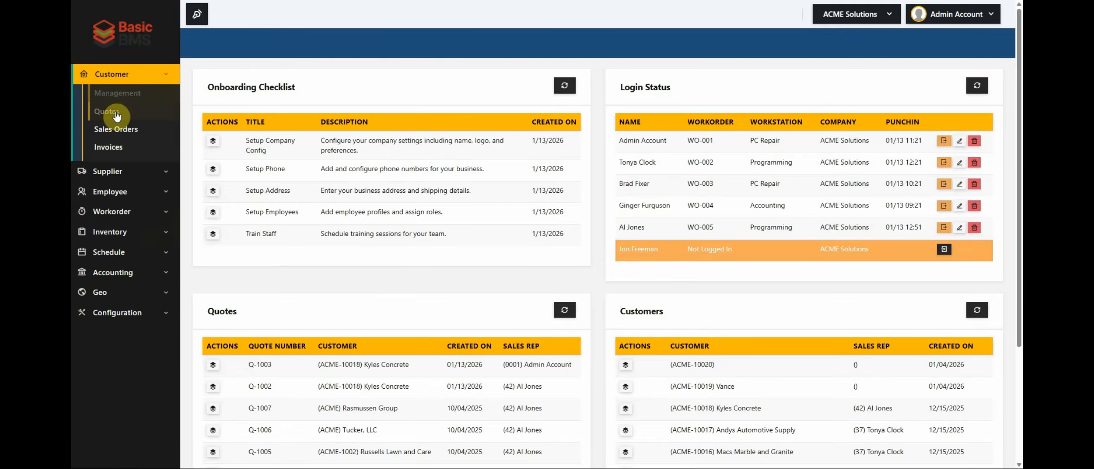
{"action": "left_click", "coordinate": [118, 113]}
{"action": "left_click", "coordinate": [243, 94]}
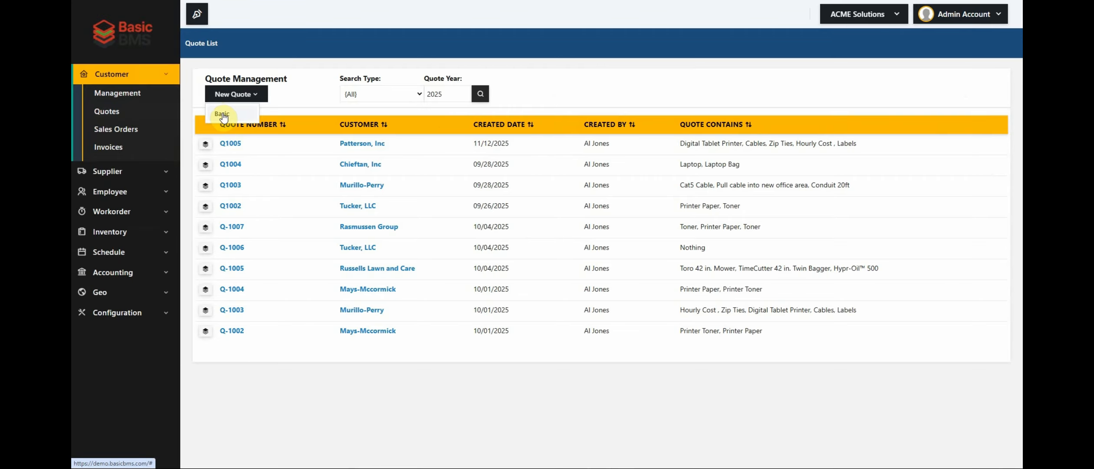
- Open the Quote form template with the Basic style for editing from the form template configuration
{"action": "left_click", "coordinate": [125, 311]}
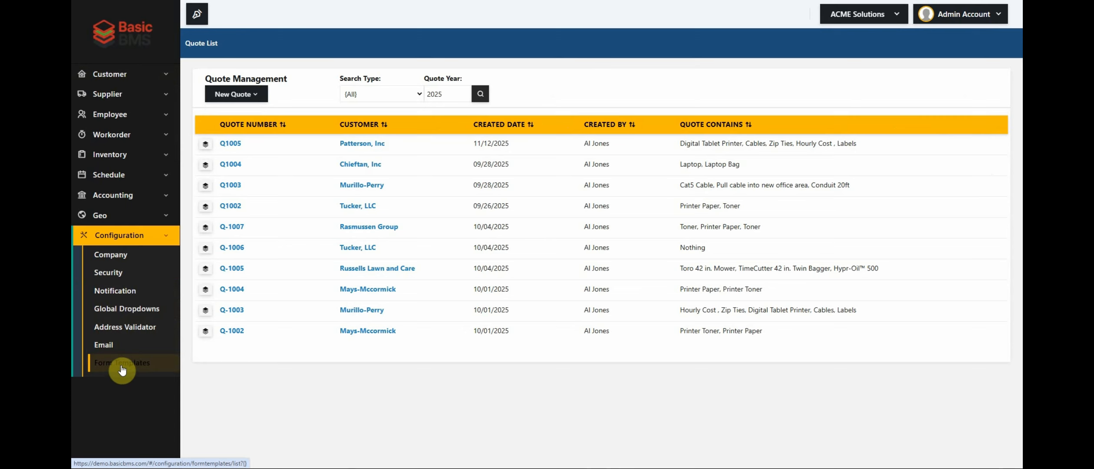
{"action": "left_click", "coordinate": [122, 369]}
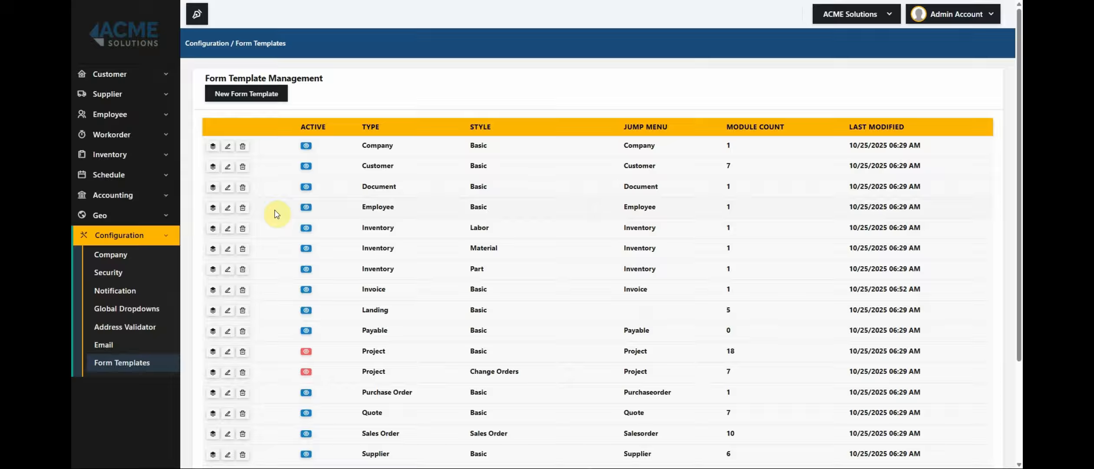
{"action": "scroll", "coordinate": [276, 210], "scroll_direction": "down", "scroll_amount": 2}
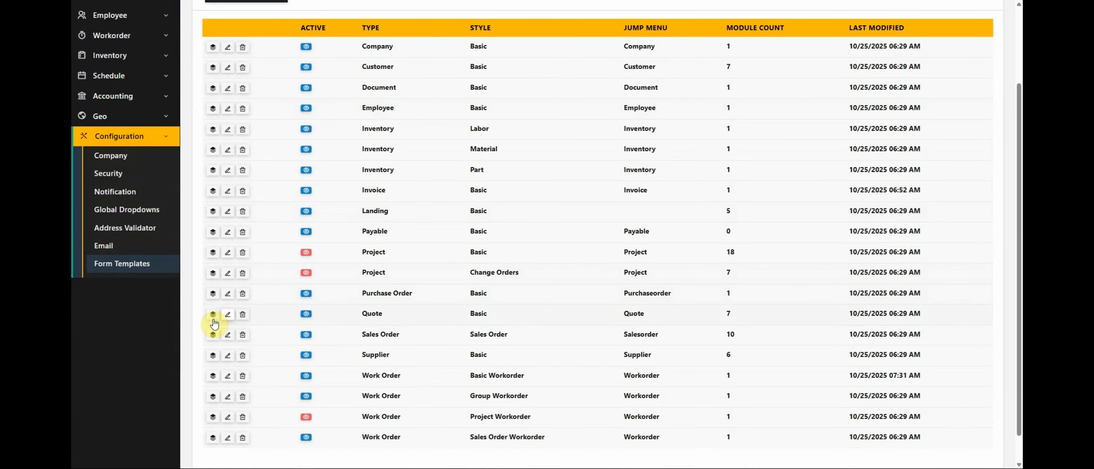
{"action": "left_click_drag", "start_coordinate": [502, 313], "coordinate": [329, 314]}
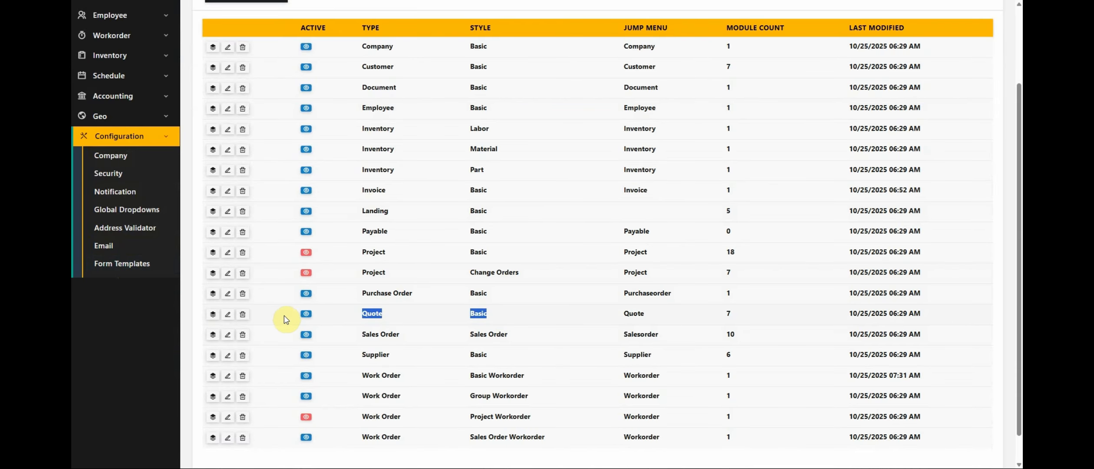
{"action": "scroll", "coordinate": [264, 313], "scroll_direction": "up", "scroll_amount": 1}
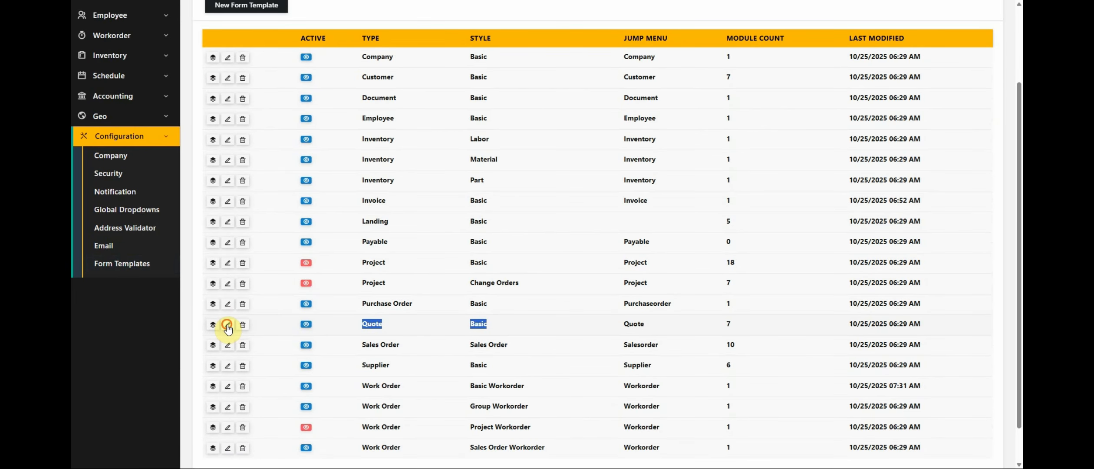
{"action": "left_click", "coordinate": [228, 326]}
{"action": "left_click", "coordinate": [261, 324]}
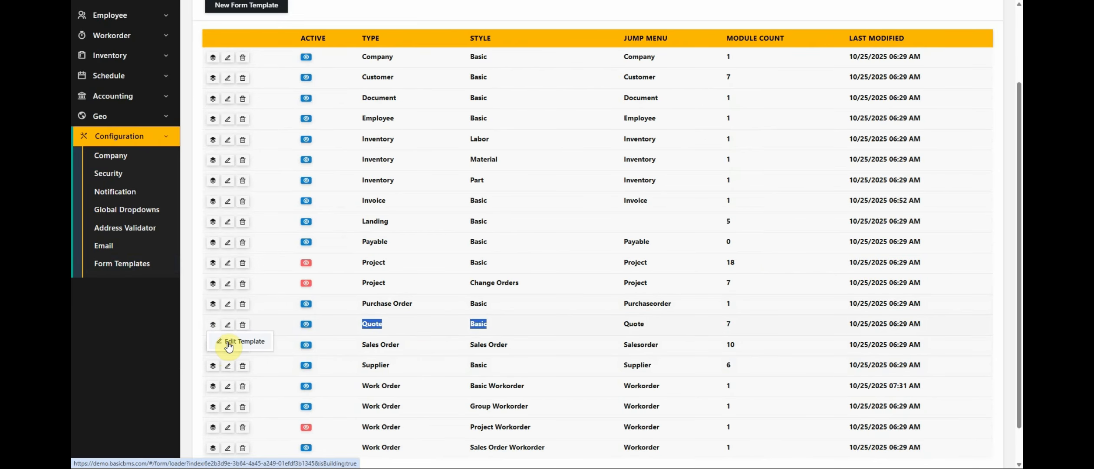
{"action": "left_click", "coordinate": [213, 325]}
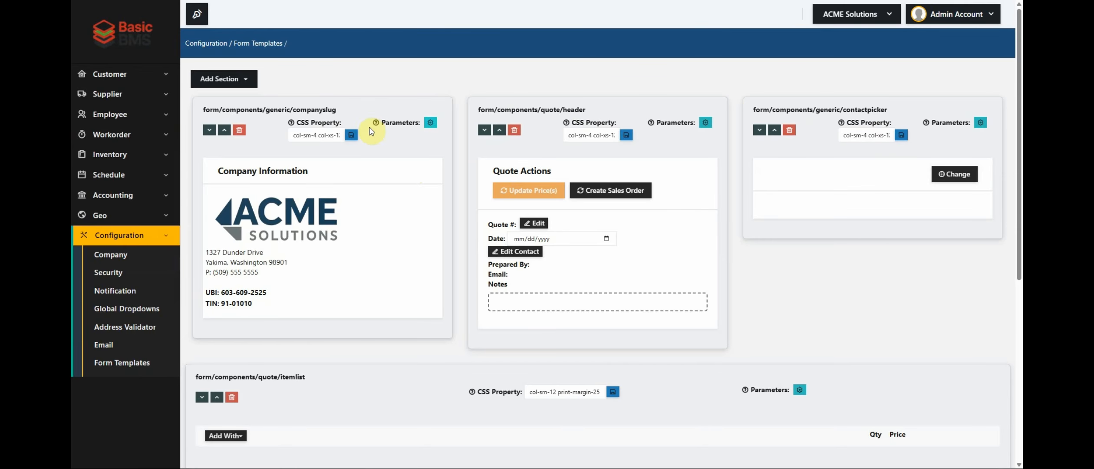
- Edit the generic text section at the end of the quote template and give it the title "Fuel Deposit Policy"
{"action": "scroll", "coordinate": [410, 219], "scroll_direction": "down", "scroll_amount": 2}
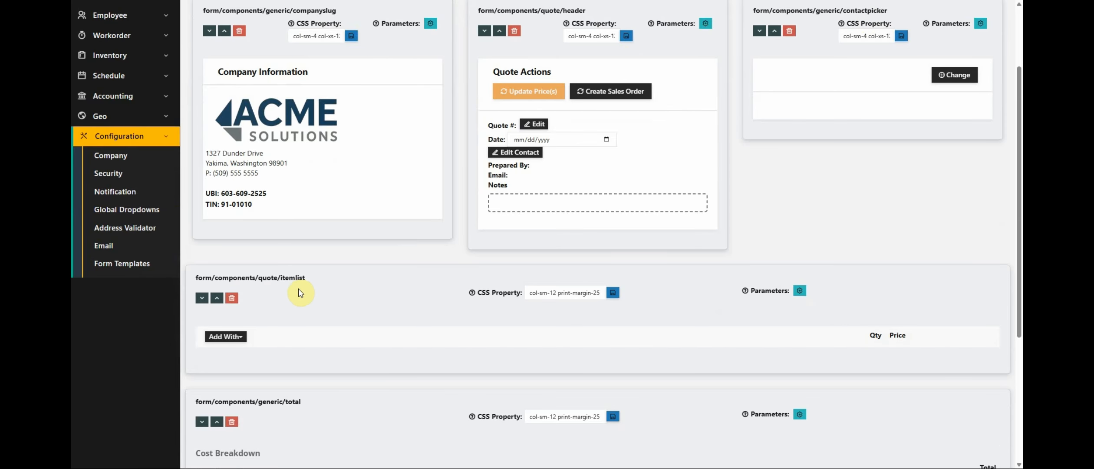
{"action": "scroll", "coordinate": [300, 289], "scroll_direction": "down", "scroll_amount": 2}
{"action": "scroll", "coordinate": [398, 357], "scroll_direction": "down", "scroll_amount": 2}
{"action": "scroll", "coordinate": [398, 356], "scroll_direction": "down", "scroll_amount": 1}
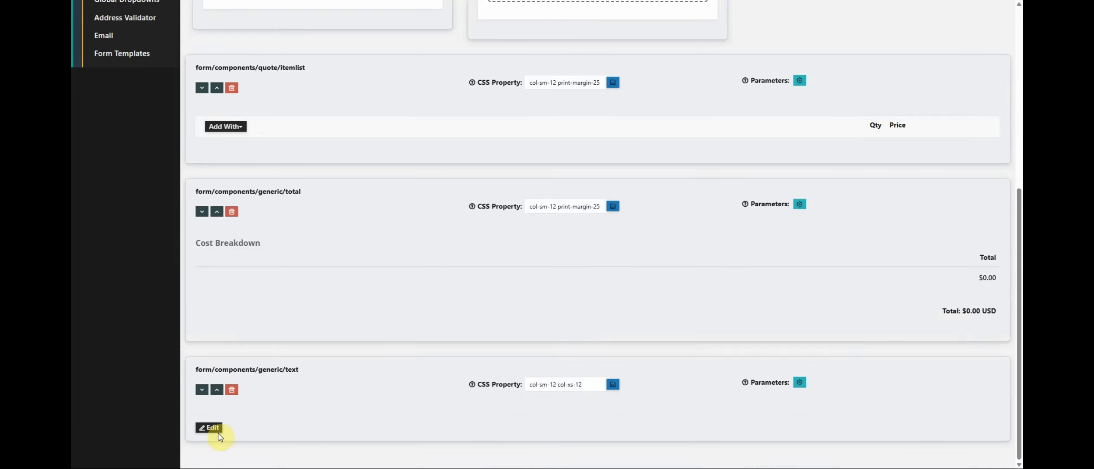
{"action": "left_click", "coordinate": [212, 428]}
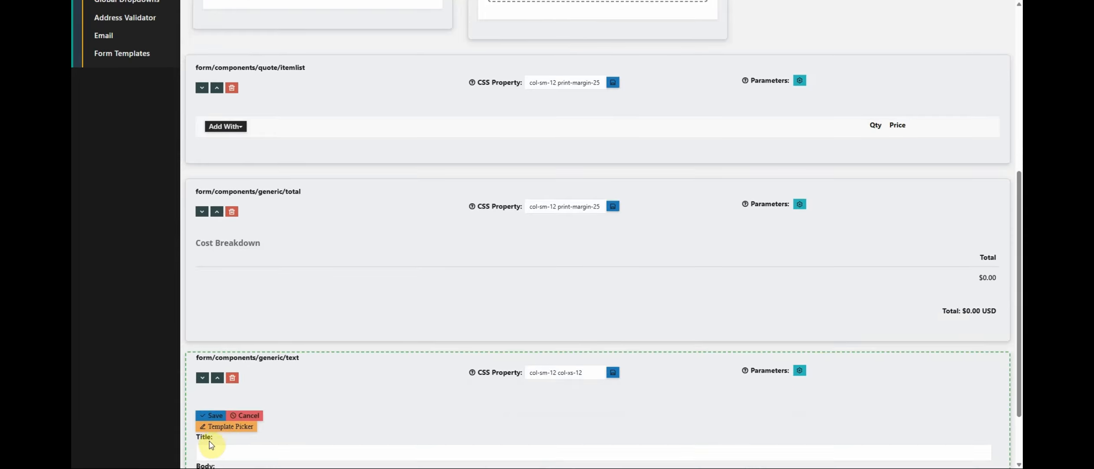
{"action": "scroll", "coordinate": [166, 452], "scroll_direction": "down", "scroll_amount": 2}
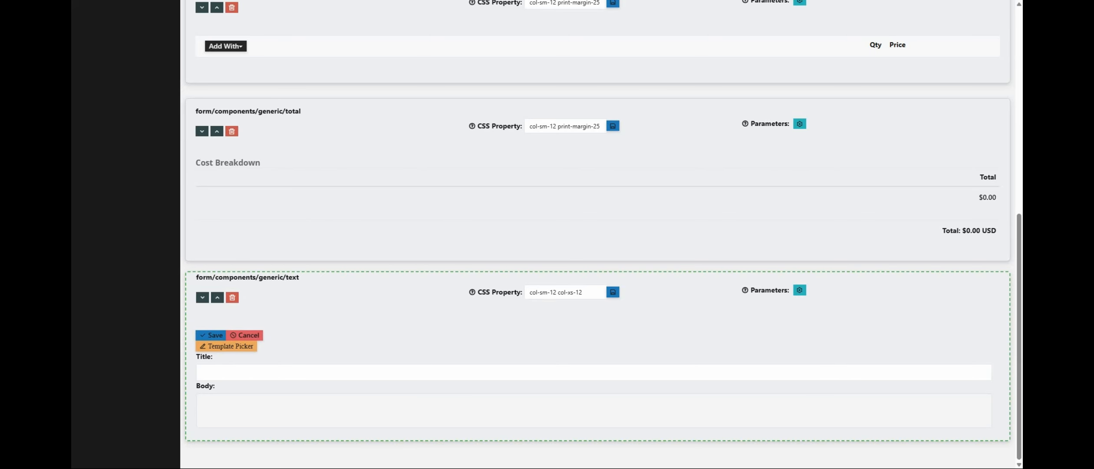
{"action": "left_click", "coordinate": [239, 371]}
{"action": "type", "text": "Fuel Deposit Policy"}
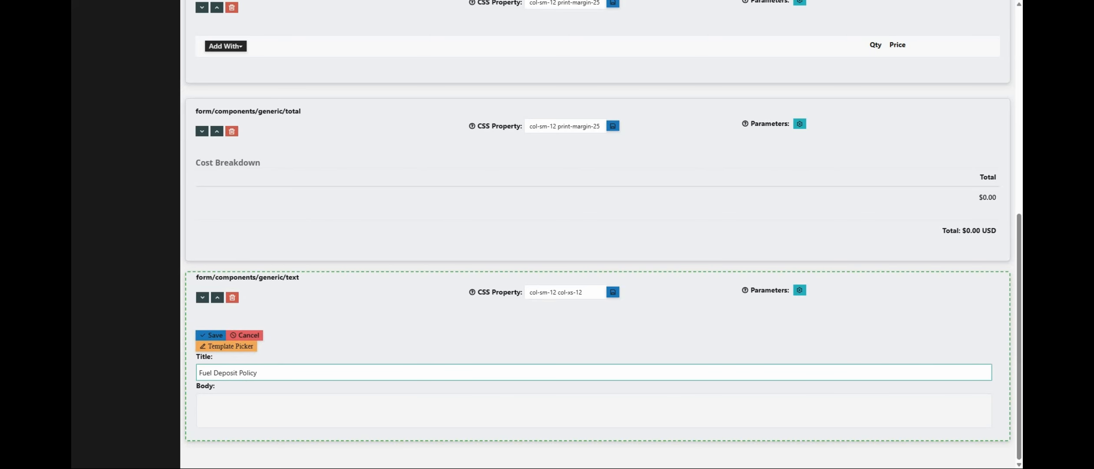
- Enter the body text covering the $150 fuel deposit, full-tank return, $6 per gallon rate and $25 refueling service fee, and save the section
{"action": "left_click", "coordinate": [243, 408]}
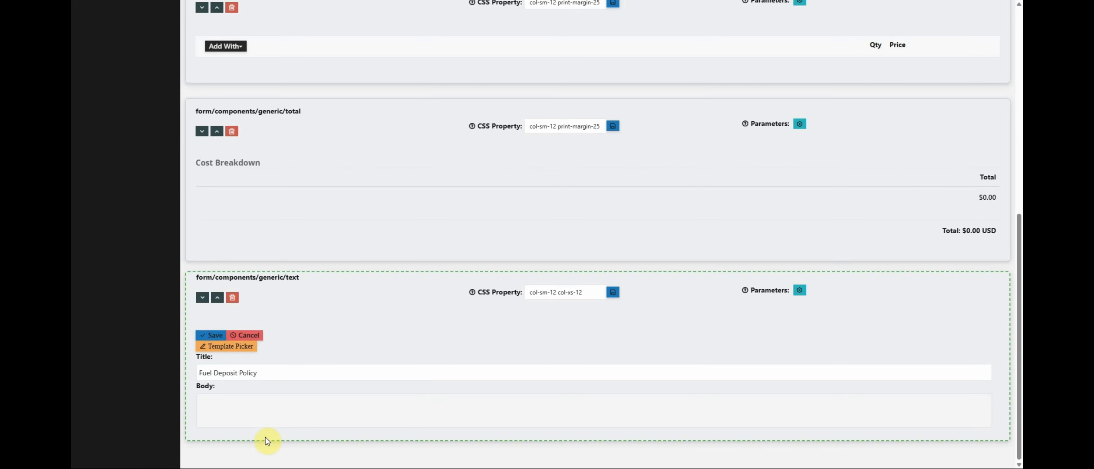
{"action": "left_click", "coordinate": [243, 411]}
{"action": "type", "text": "A fuel deposit of $150 is required upon rental. The equipment is provided with a full tank of fuel and must be returned with a full tank. If the equipment is returned with less than a full tank, the deposit will be used to refuel the equipment at a rate of $6 per gallon plus a $25 refueling service fee. Any remaining deposit will be refunded. If the refueling cost exceeds the deposit amount, the renter agrees to pay the difference."}
{"action": "left_click", "coordinate": [217, 334]}
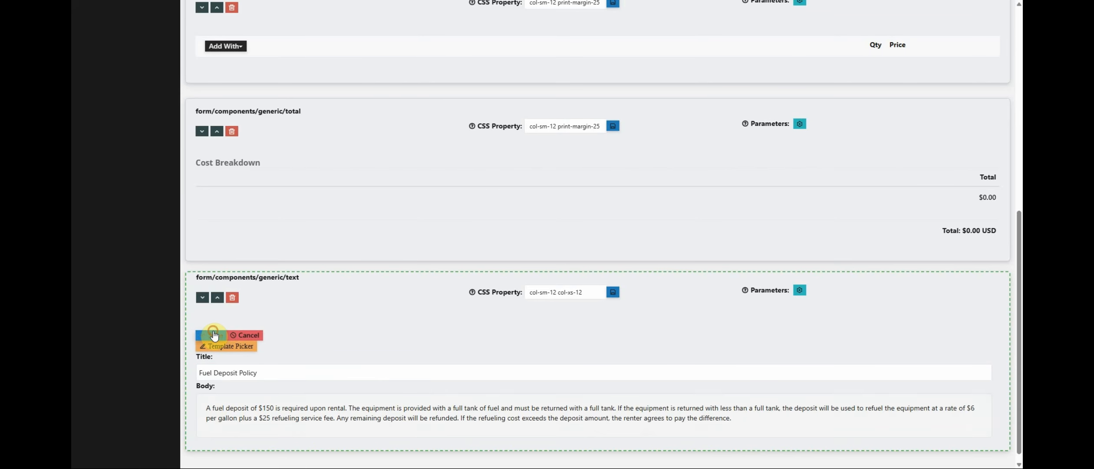
{"action": "scroll", "coordinate": [414, 199], "scroll_direction": "up", "scroll_amount": 9}
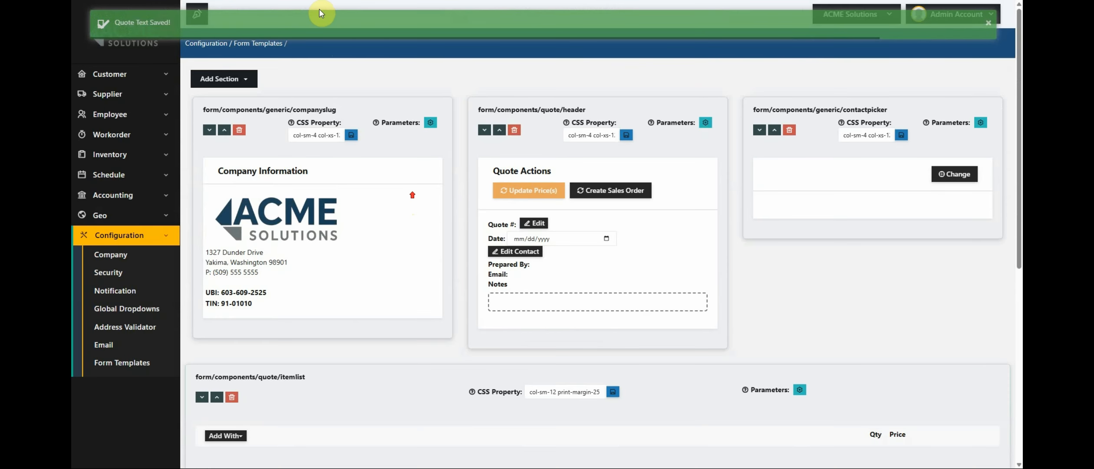
{"action": "left_click", "coordinate": [110, 74]}
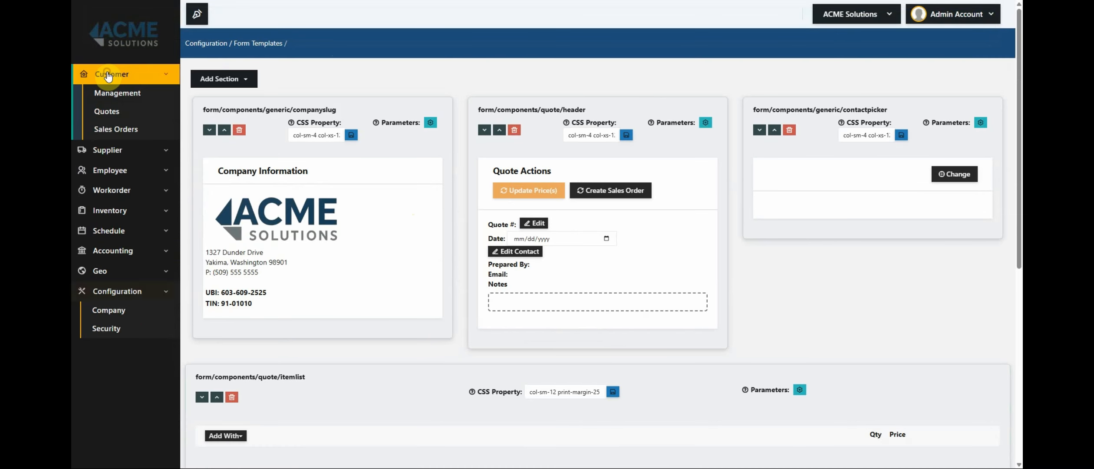
{"action": "left_click", "coordinate": [141, 101]}
{"action": "scroll", "coordinate": [274, 274], "scroll_direction": "down", "scroll_amount": 2}
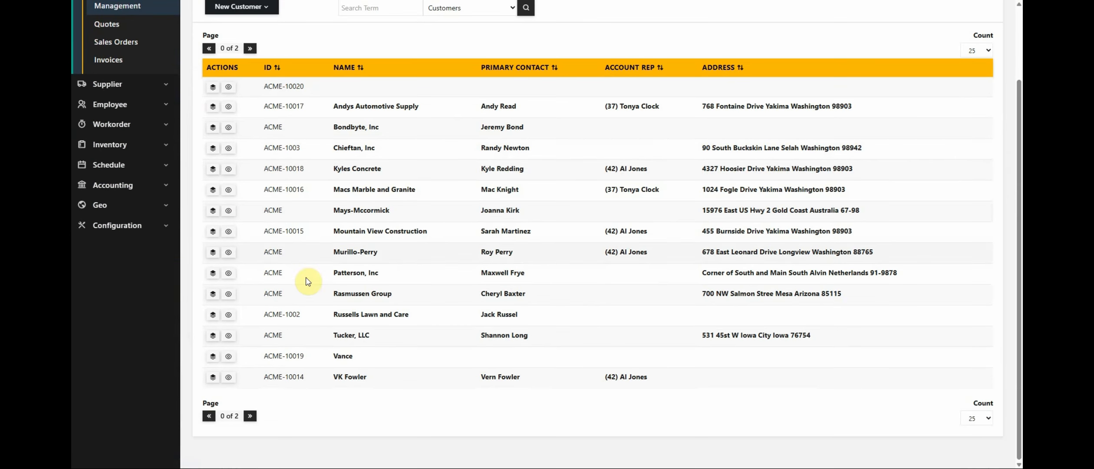
{"action": "left_click", "coordinate": [213, 376]}
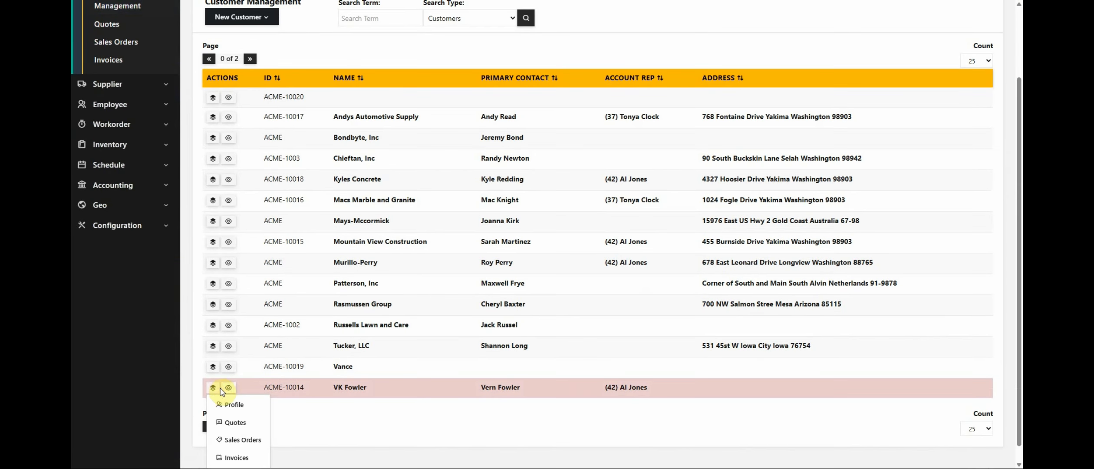
{"action": "left_click", "coordinate": [234, 423]}
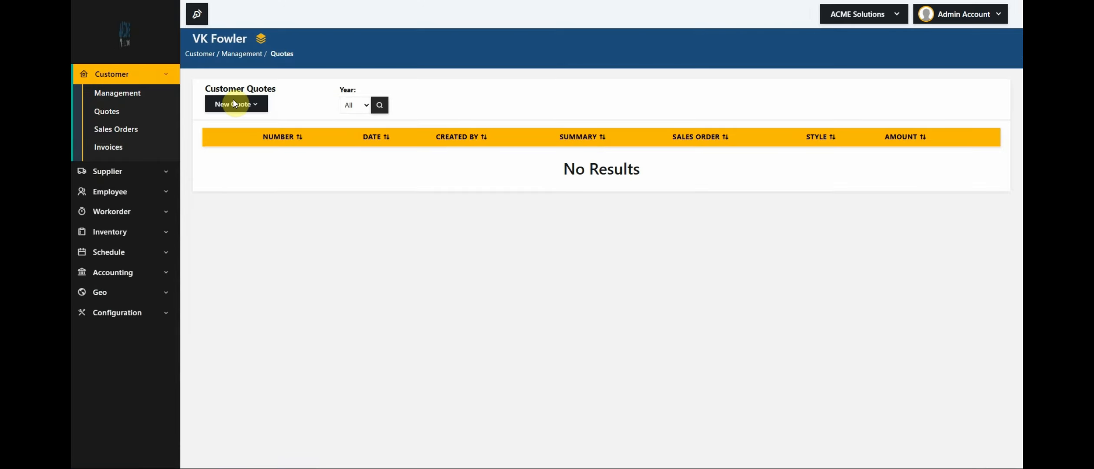
- Create a new Basic quote for this customer and open it to check its Fuel Deposit Policy text
{"action": "left_click", "coordinate": [252, 106]}
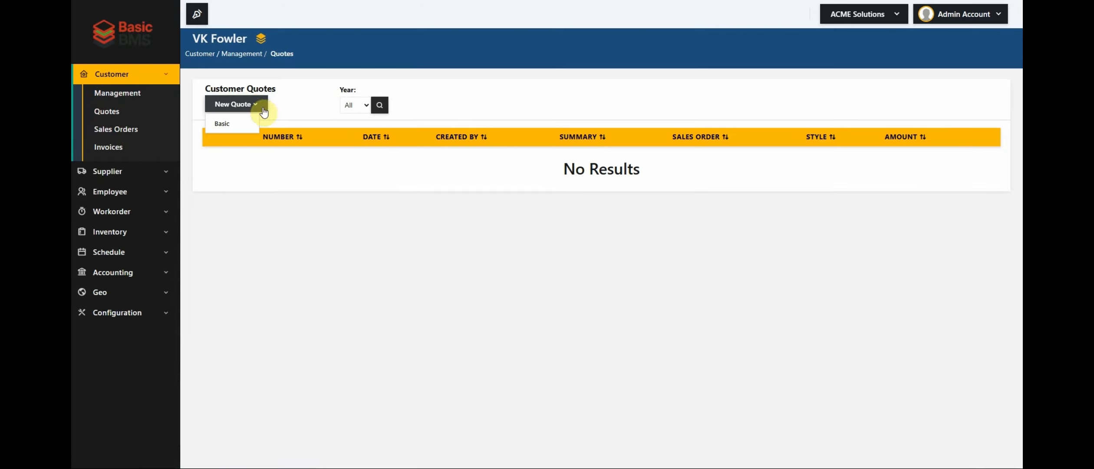
{"action": "left_click", "coordinate": [222, 125]}
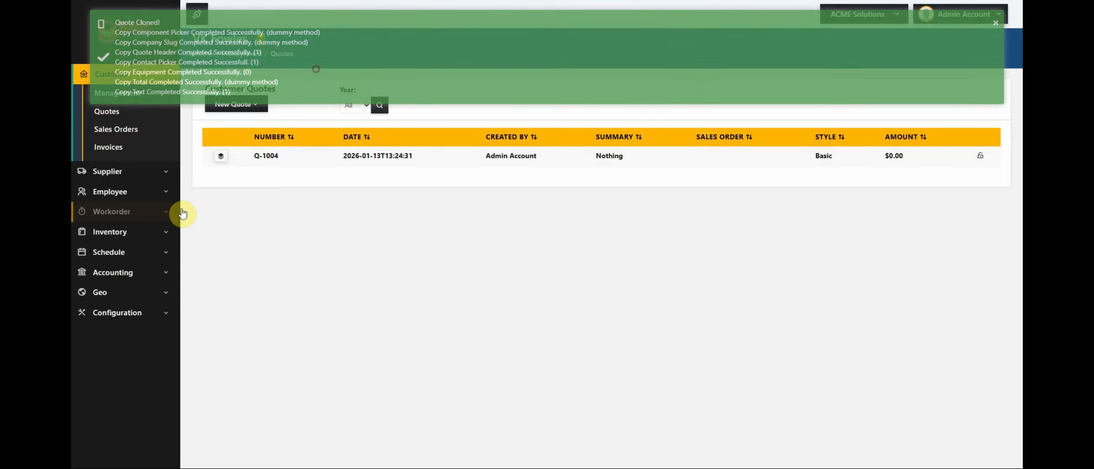
{"action": "left_click", "coordinate": [222, 161]}
{"action": "left_click", "coordinate": [242, 177]}
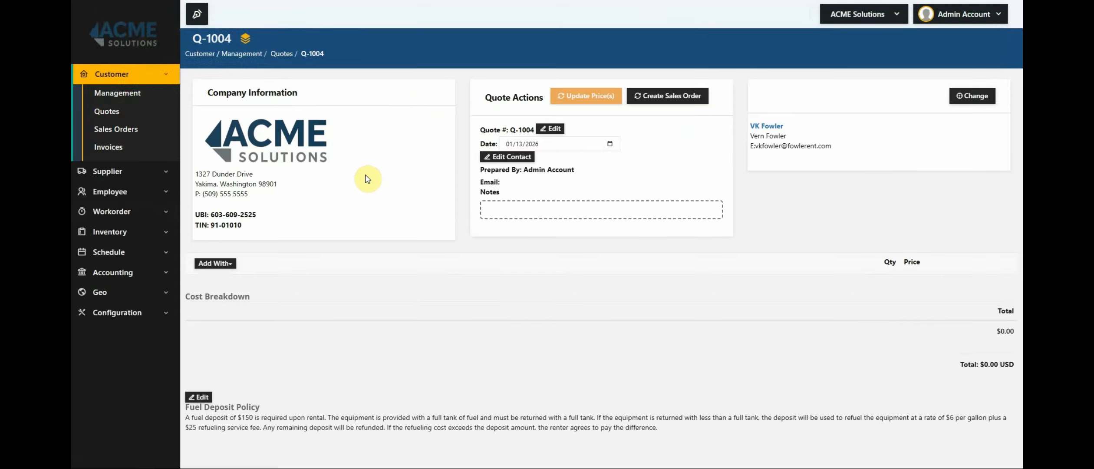
{"action": "left_click_drag", "start_coordinate": [659, 427], "coordinate": [178, 408]}
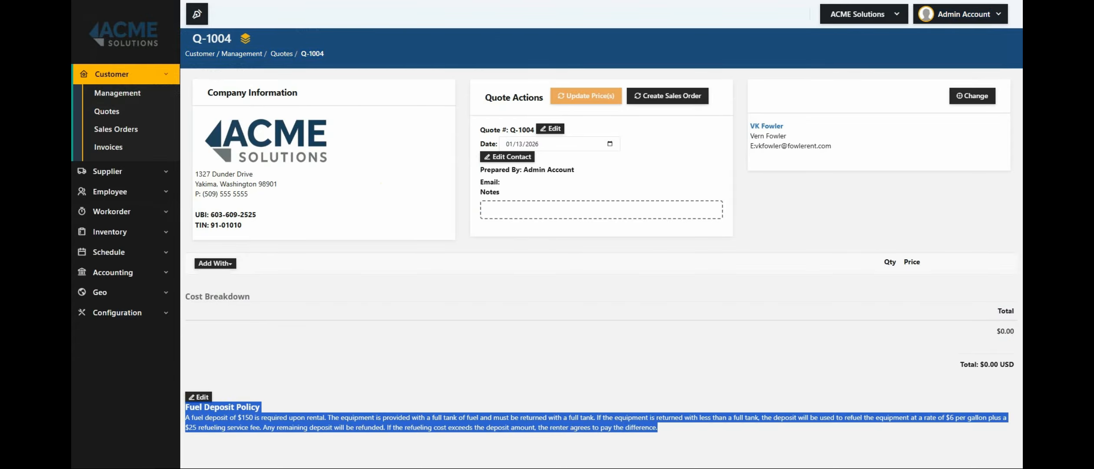
{"action": "key", "text": "alt+Tab"}
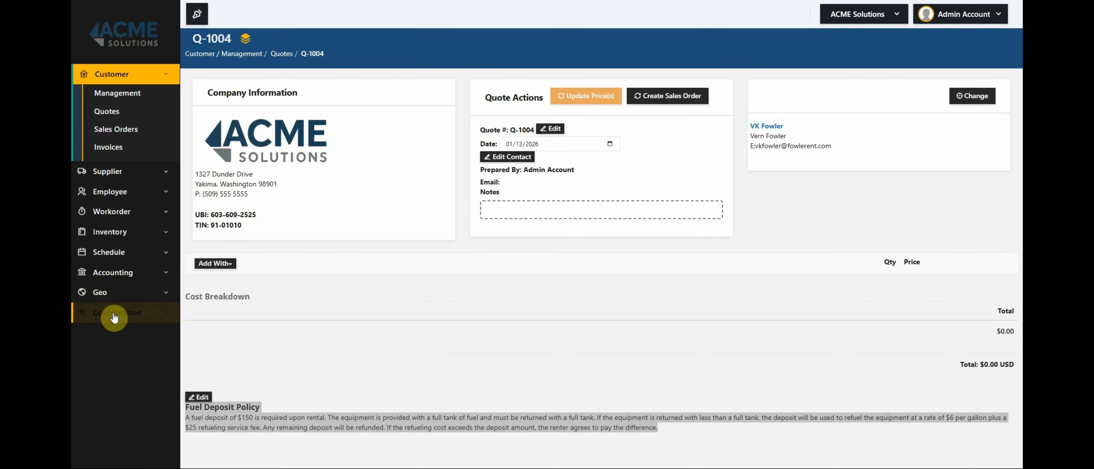
{"action": "left_click", "coordinate": [245, 41]}
{"action": "left_click", "coordinate": [242, 17]}
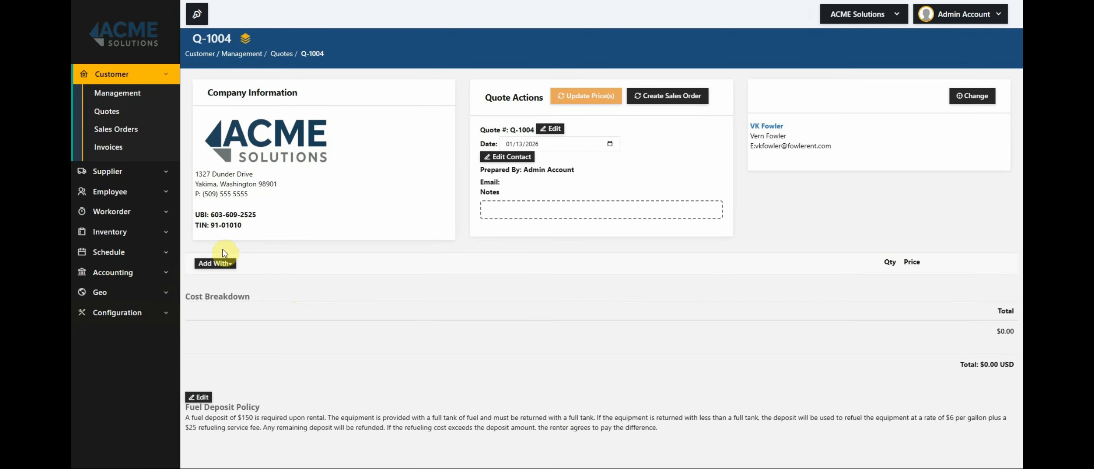
{"action": "left_click_drag", "start_coordinate": [191, 243], "coordinate": [276, 253]}
{"action": "left_click", "coordinate": [269, 255]}
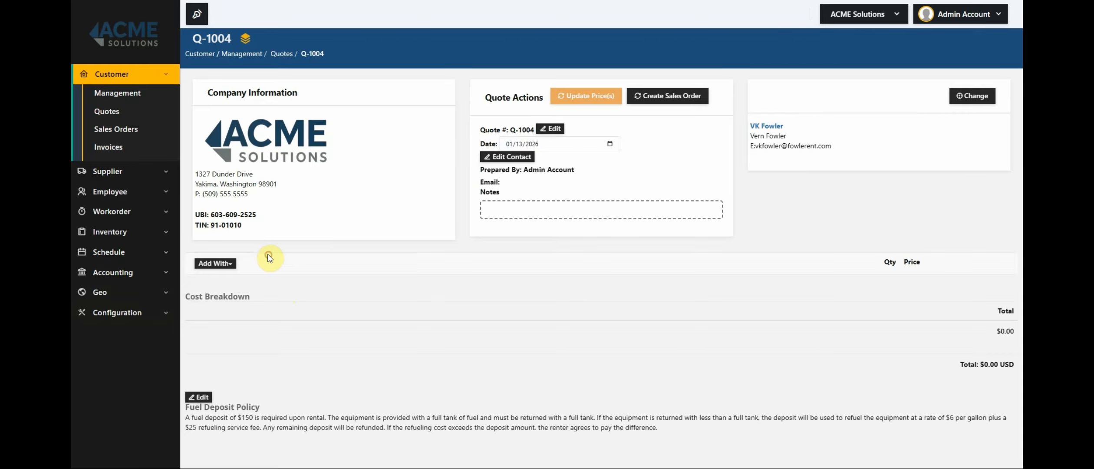